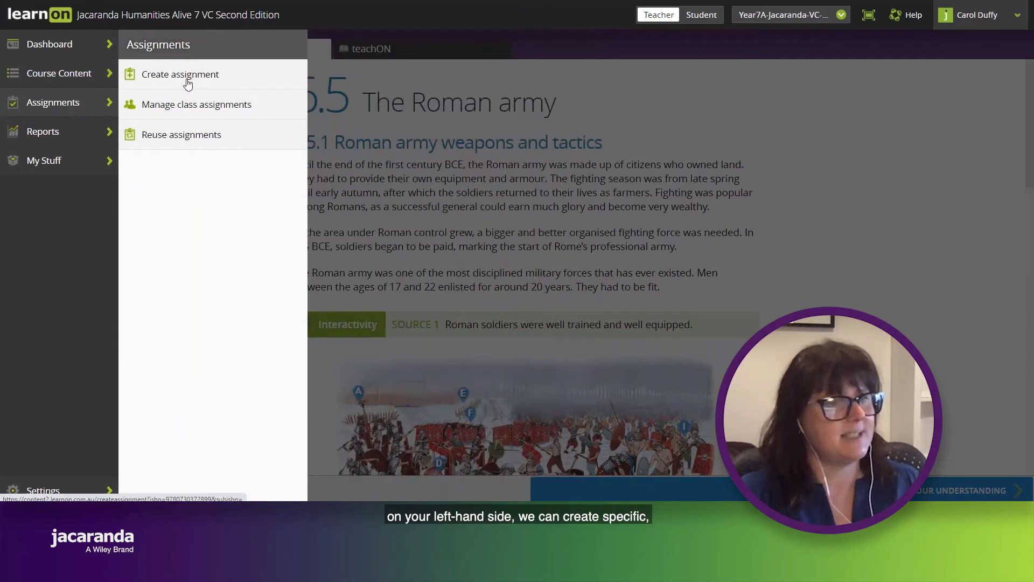
- Start a new assignment, select the whole 6 Ancient Rome topic and show its available questions
click(190, 78)
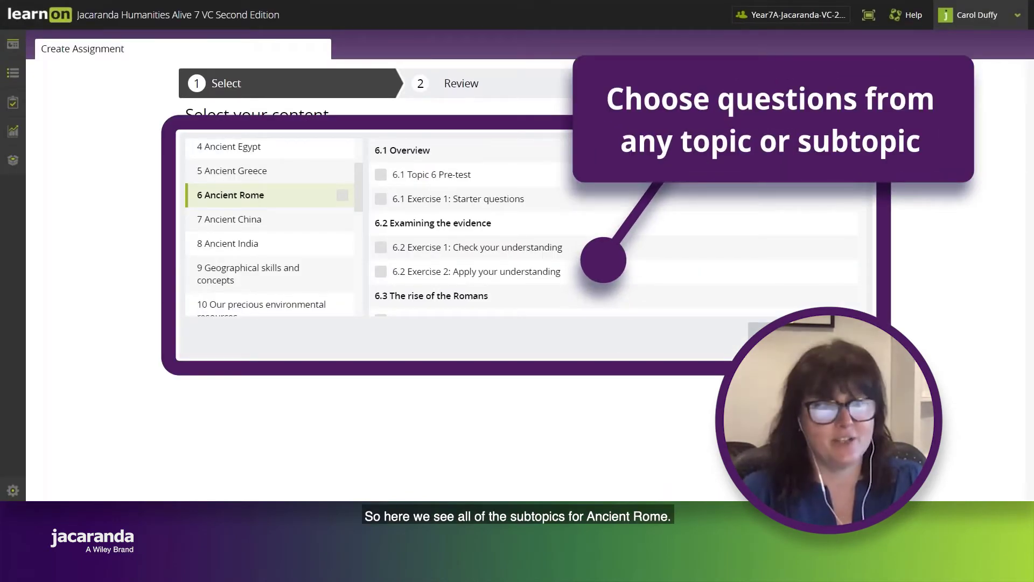
click(343, 196)
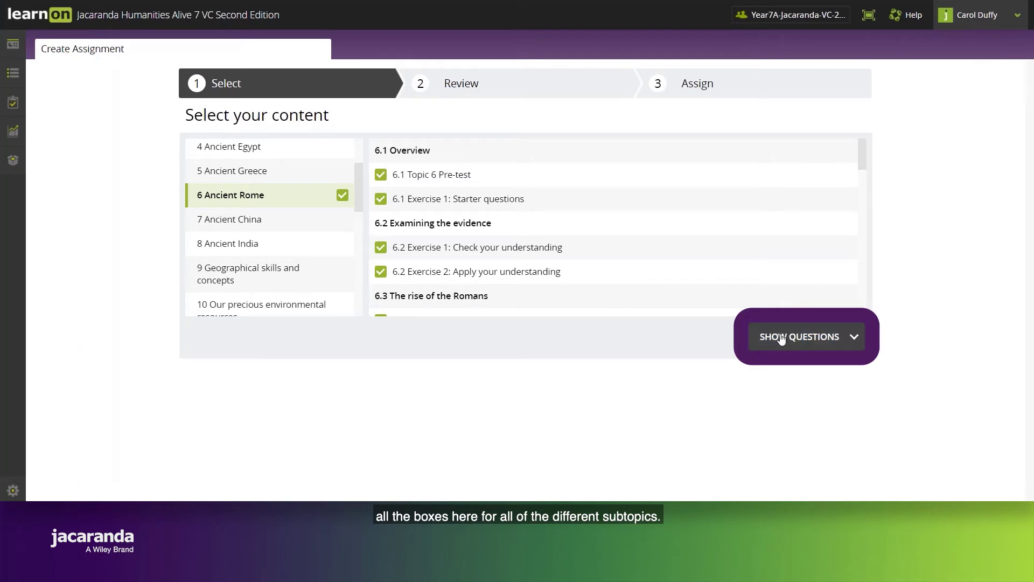
click(843, 337)
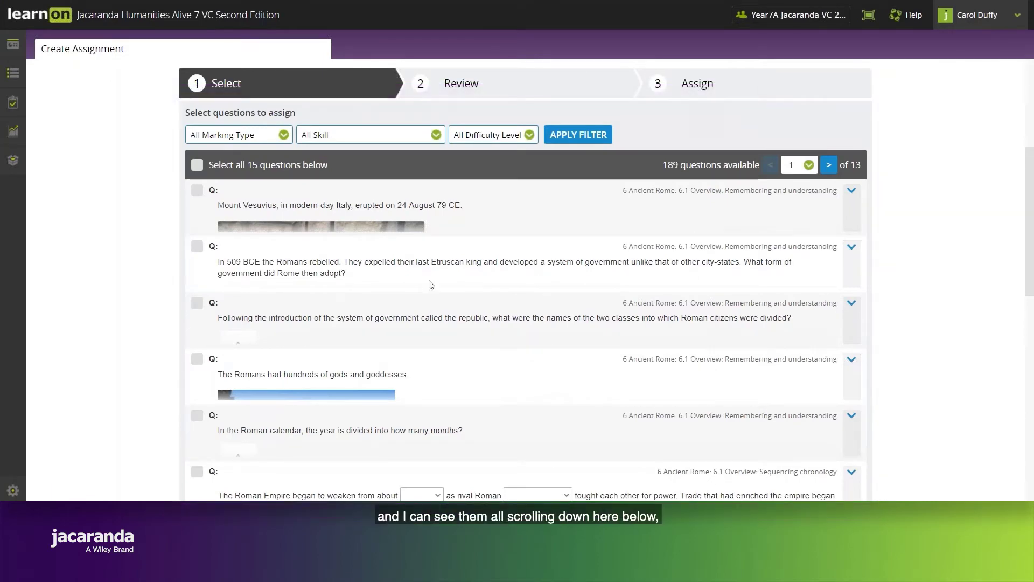
scroll(431, 285, down, 4)
scroll(431, 286, down, 7)
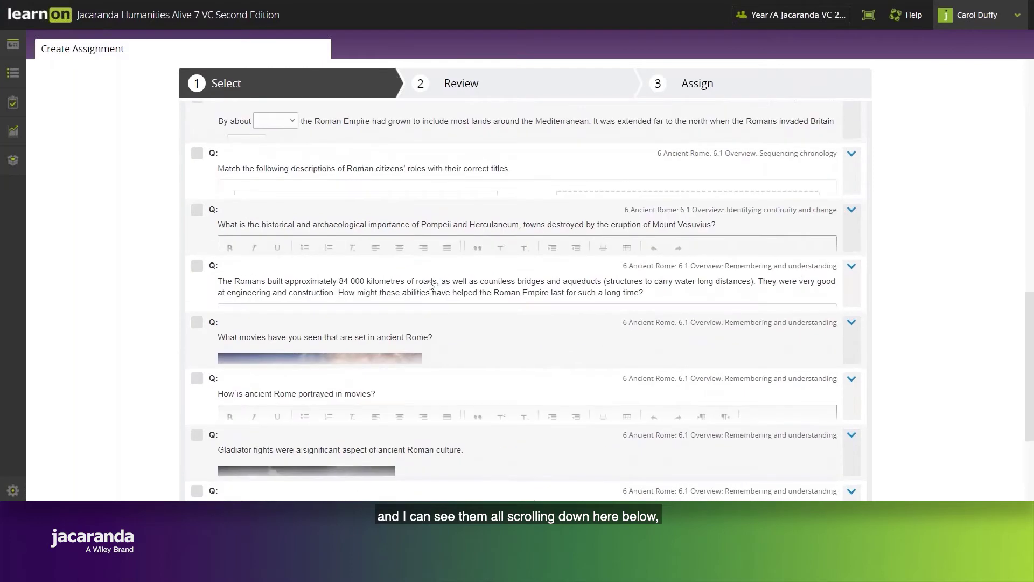
scroll(431, 285, up, 15)
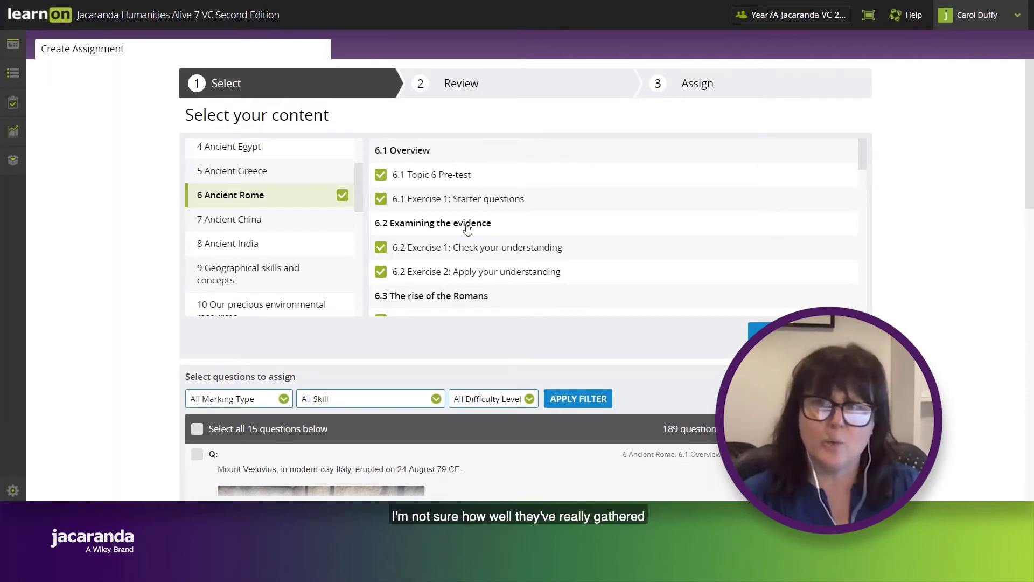
- Filter the Ancient Rome questions by the Sequencing chronology skill and Easy difficulty, keeping all marking types
scroll(518, 210, down, 1)
scroll(518, 211, down, 2)
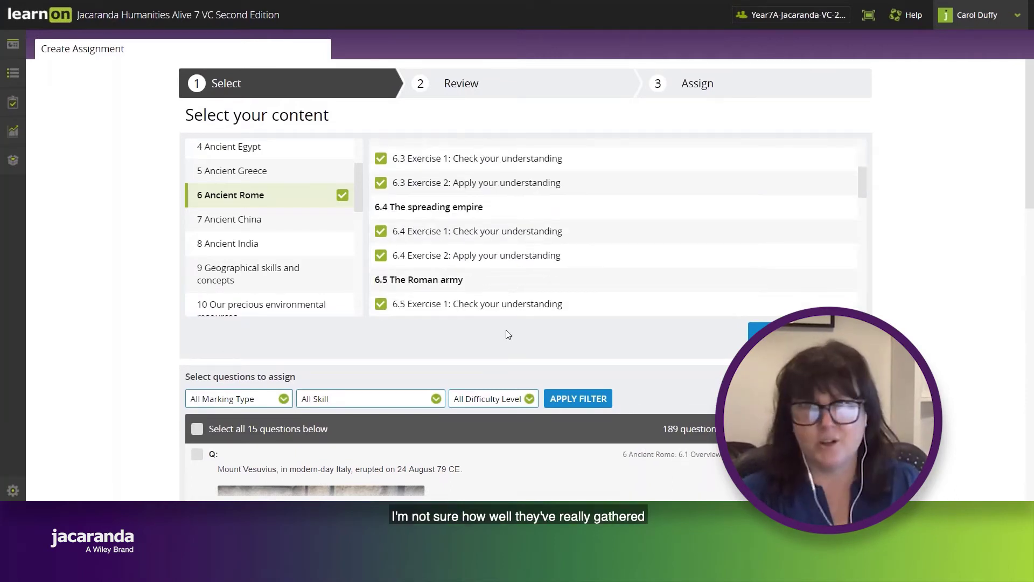
scroll(506, 330, down, 2)
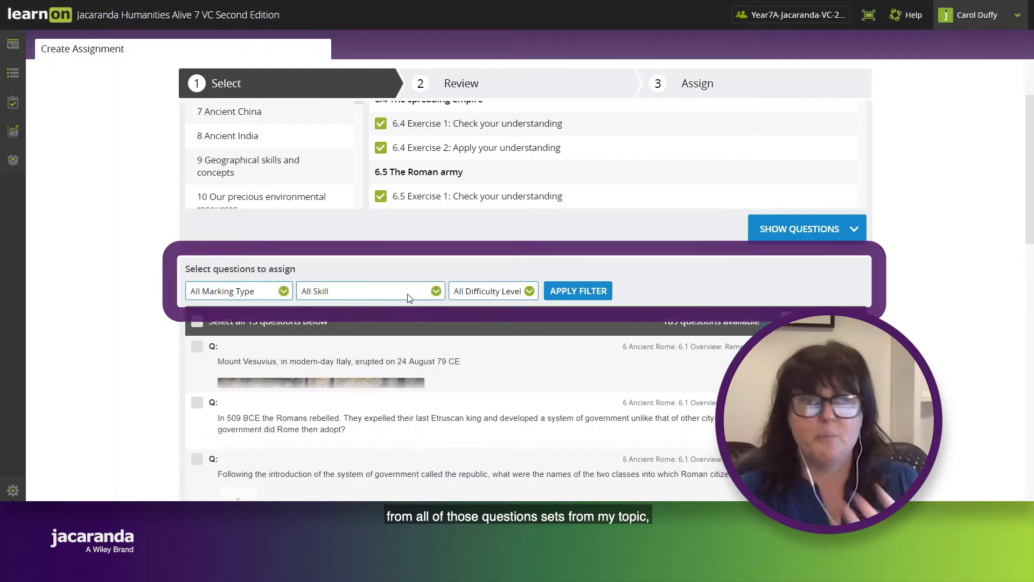
click(284, 290)
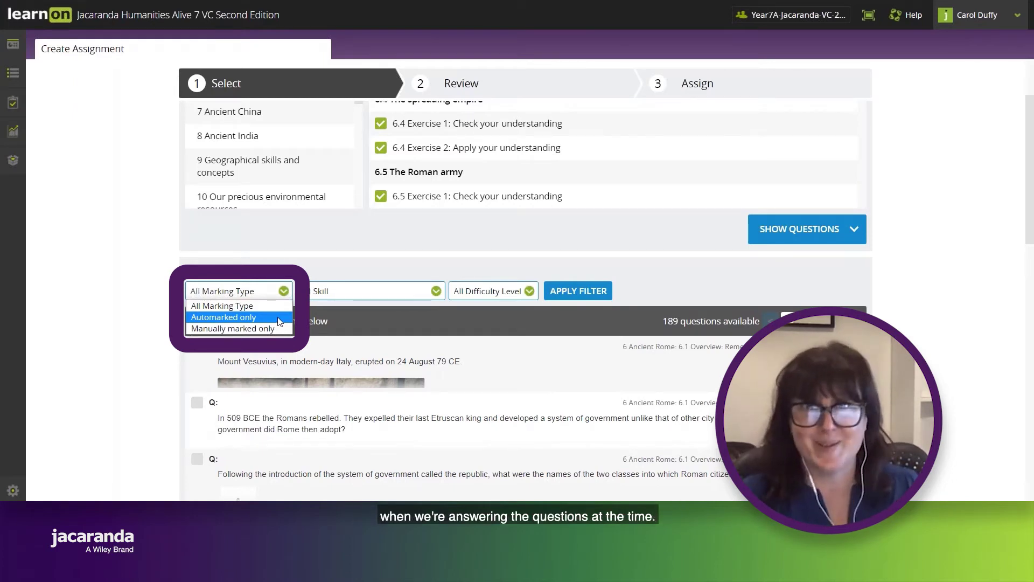
click(286, 290)
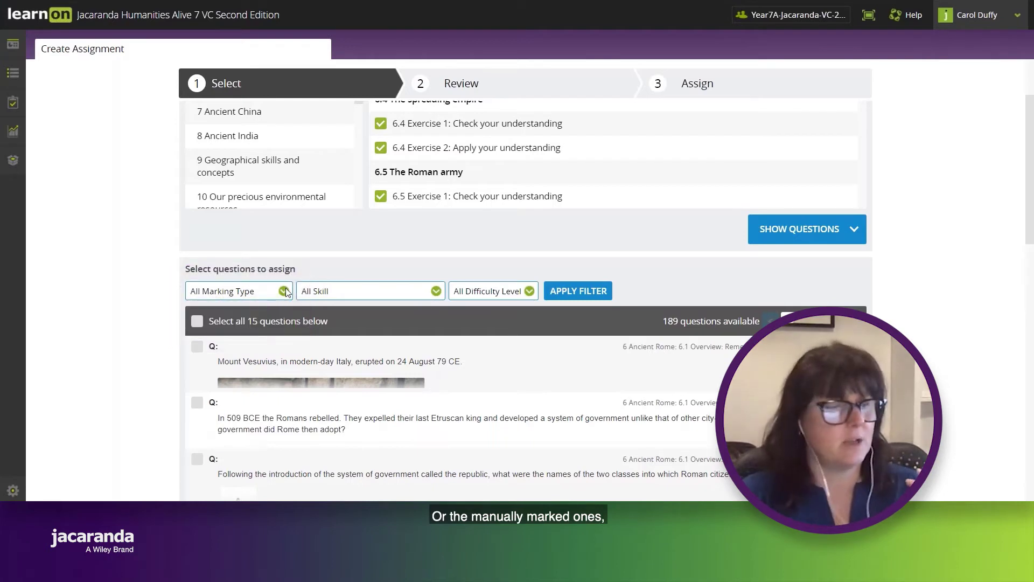
click(433, 291)
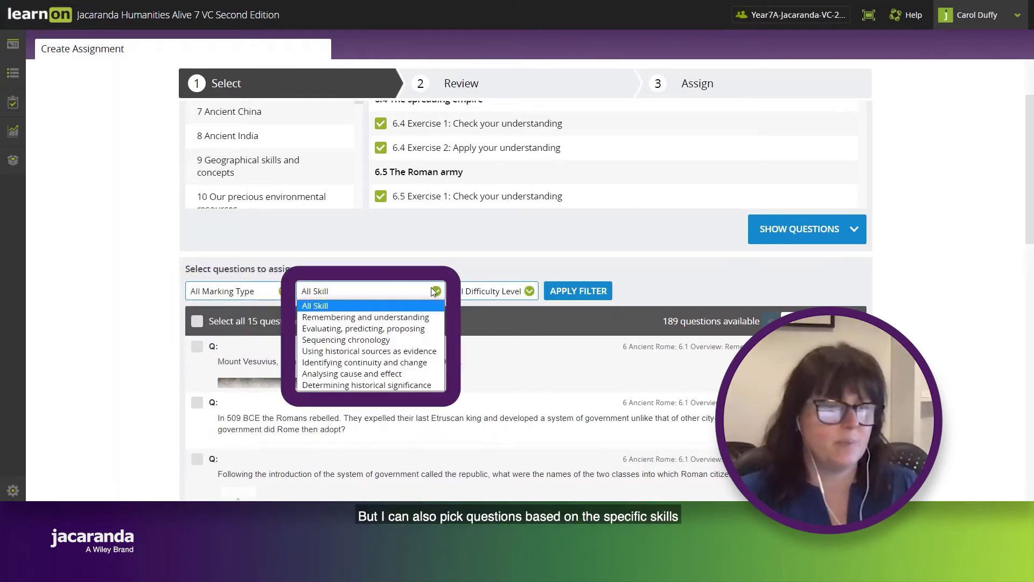
click(399, 340)
click(511, 291)
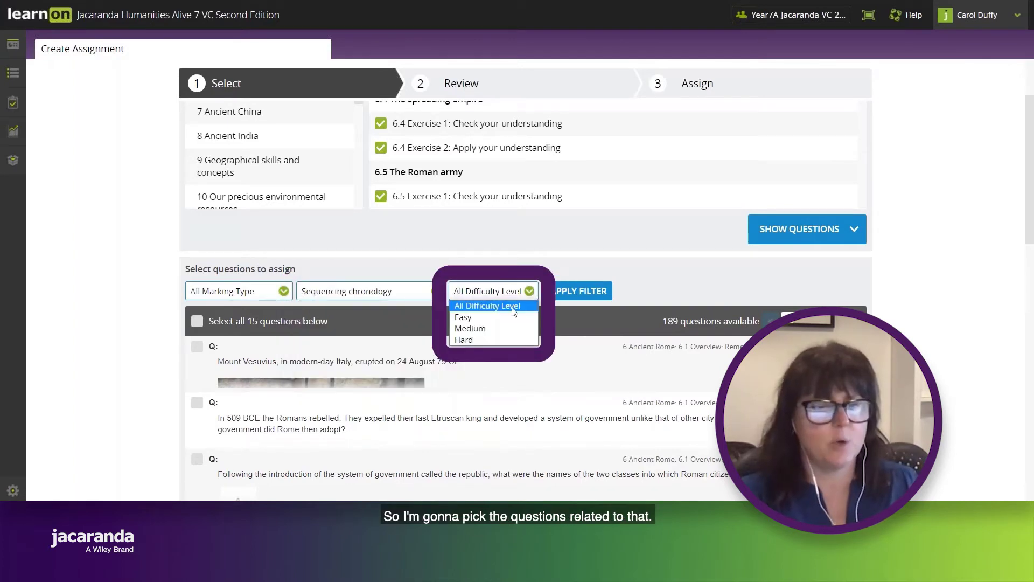
click(462, 316)
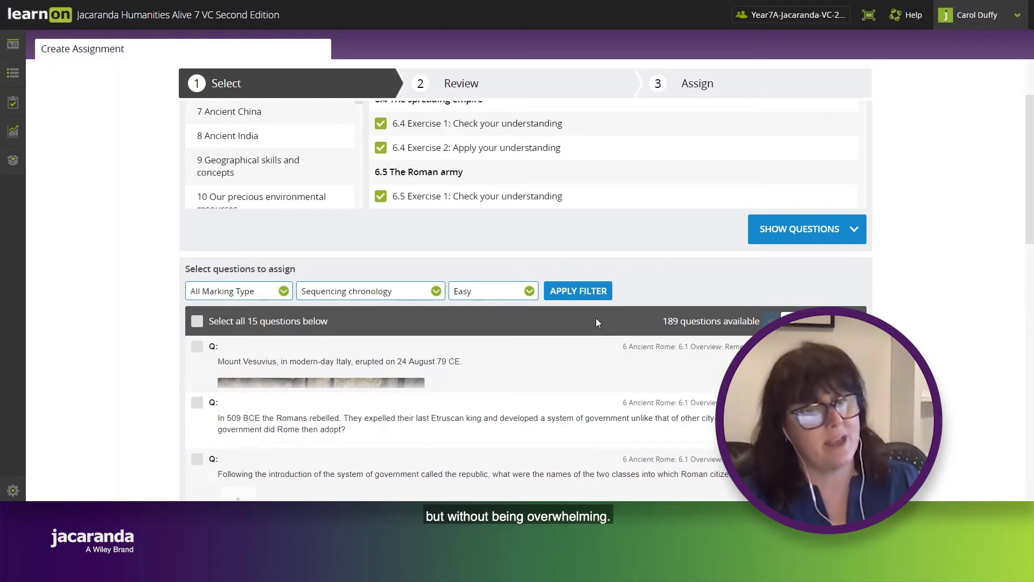
click(588, 294)
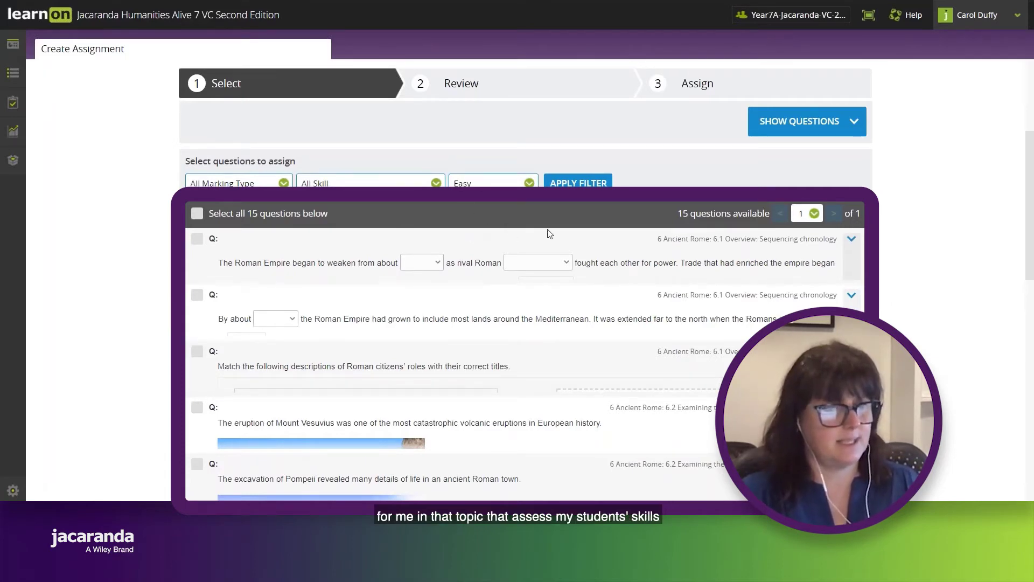
- Look through the filtered questions and select all 15 of them for the assignment
scroll(957, 313, down, 4)
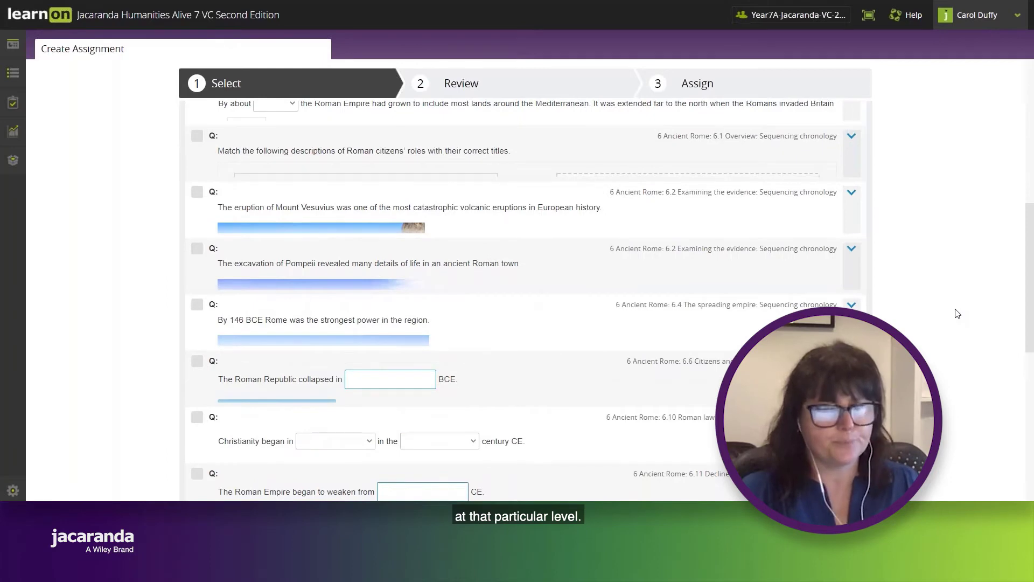
scroll(957, 313, down, 3)
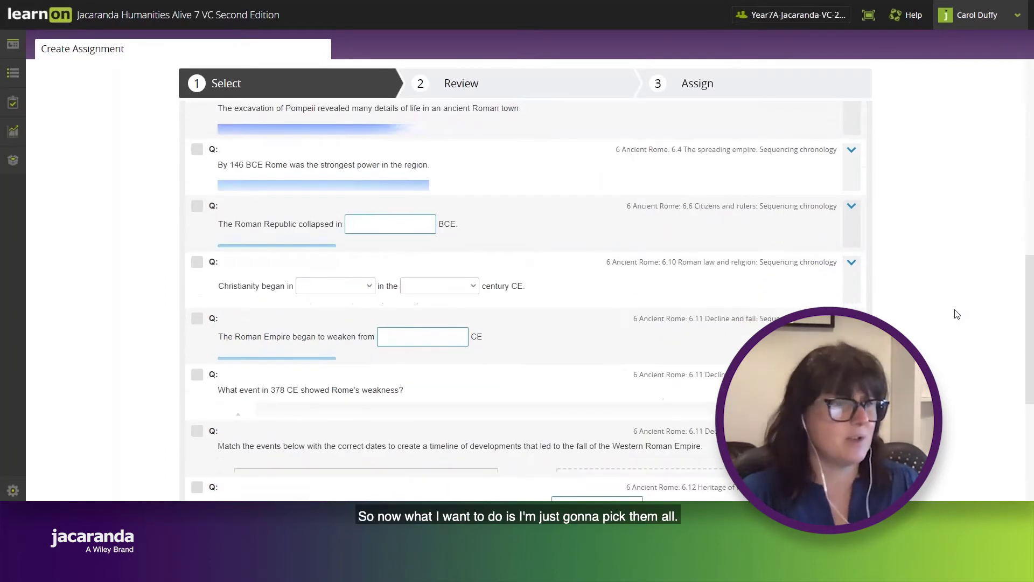
scroll(958, 313, up, 10)
scroll(517, 280, up, 2)
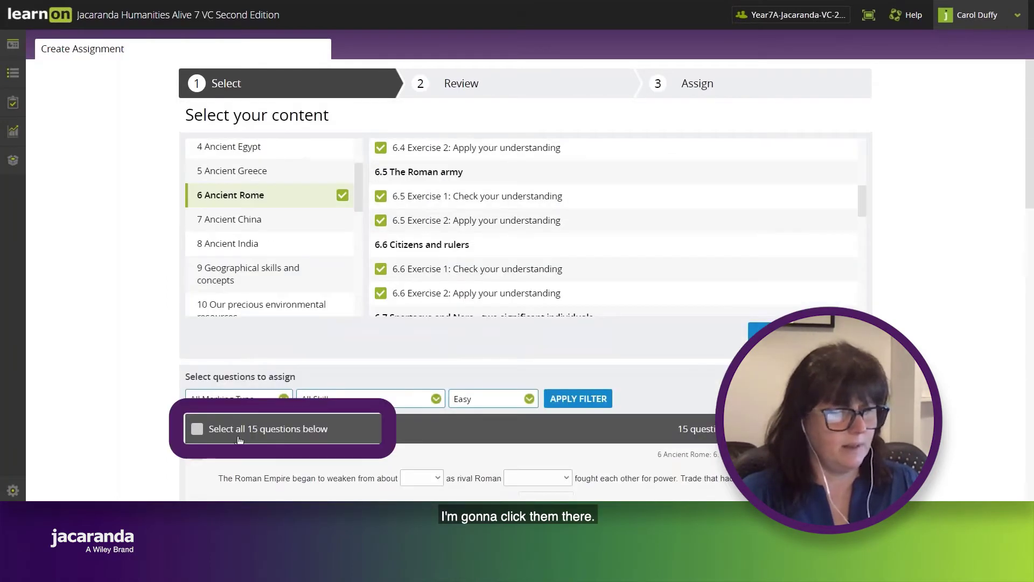
click(197, 429)
- Review the 15 selected questions and proceed to assigning them
scroll(994, 409, down, 15)
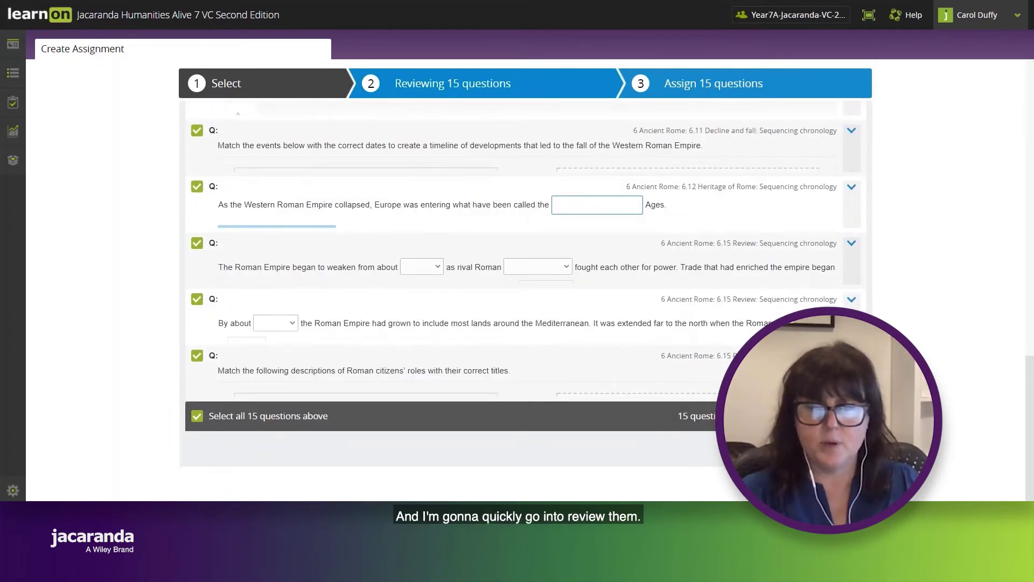
click(452, 83)
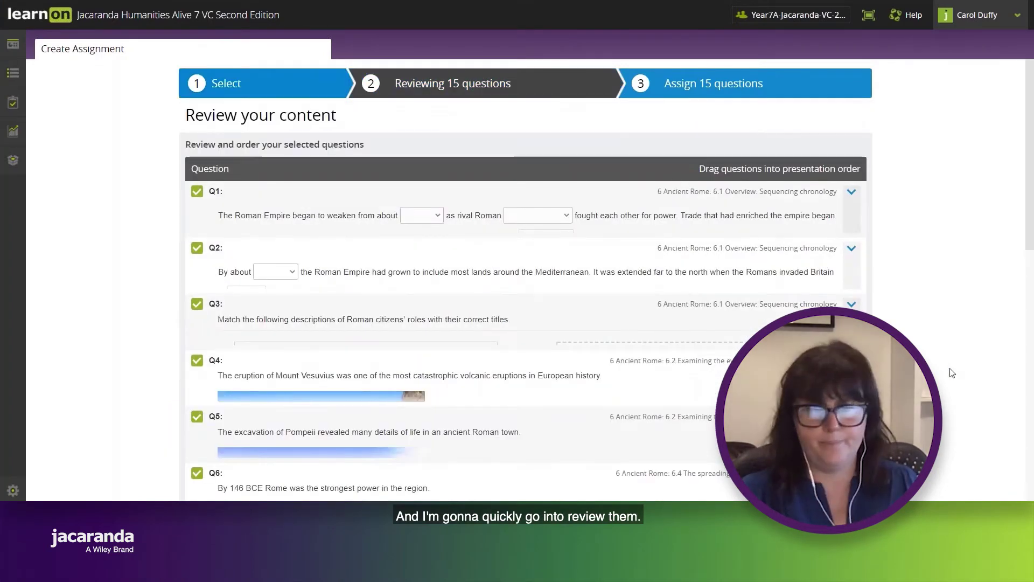
scroll(953, 372, down, 4)
scroll(953, 373, down, 7)
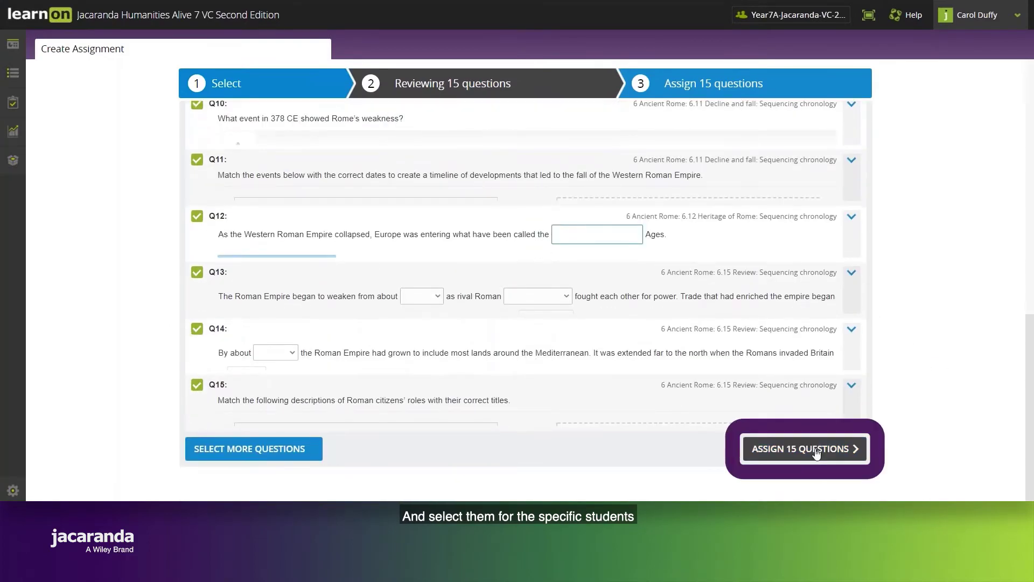
click(816, 450)
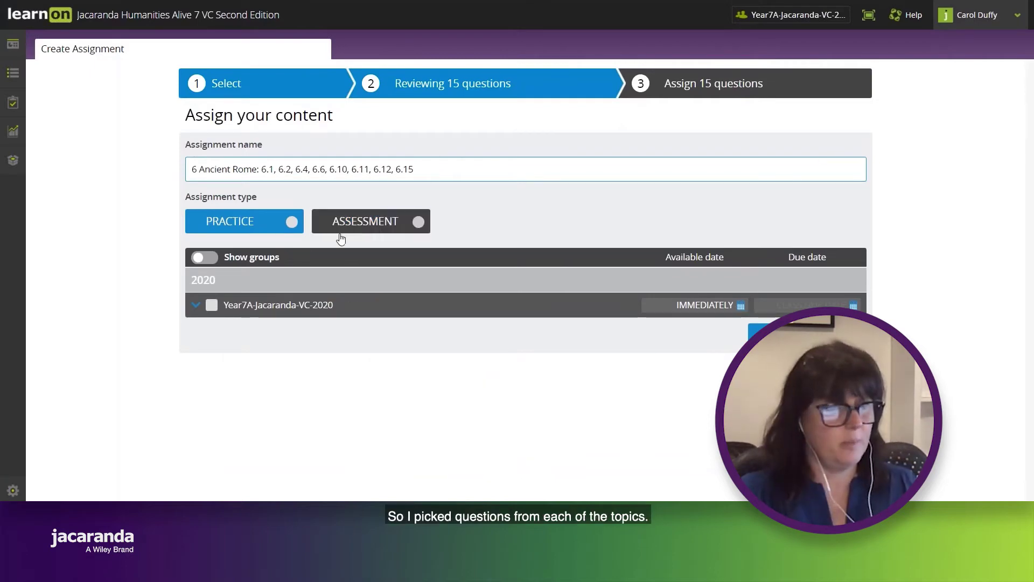
- Set the assignment type to Practice
click(292, 222)
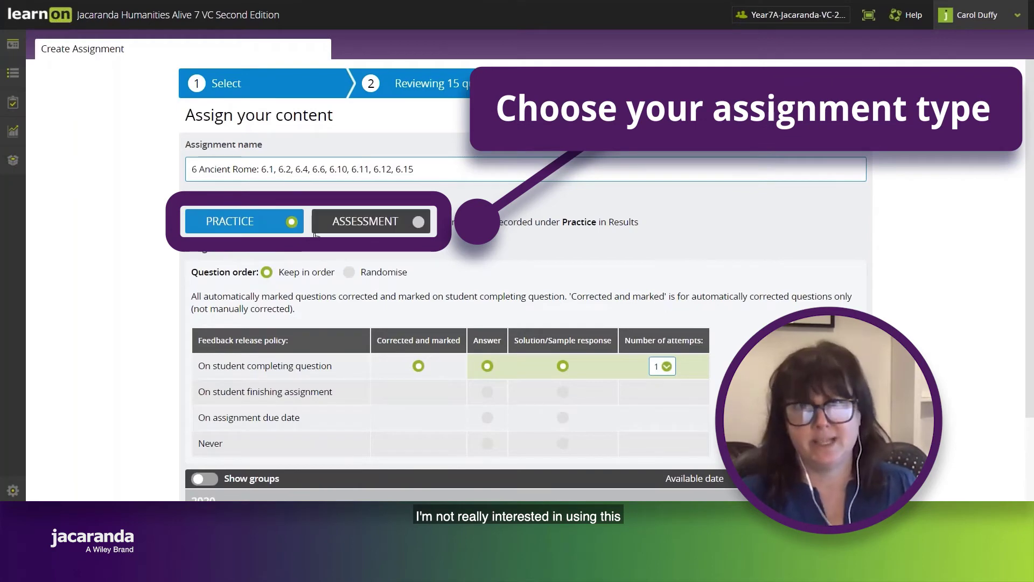
scroll(632, 321, down, 1)
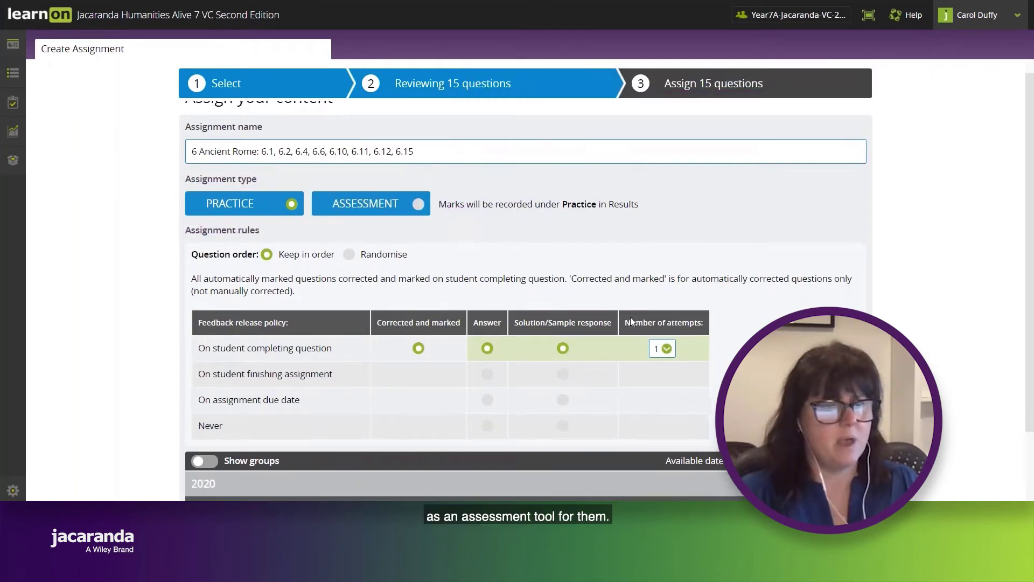
scroll(631, 321, down, 2)
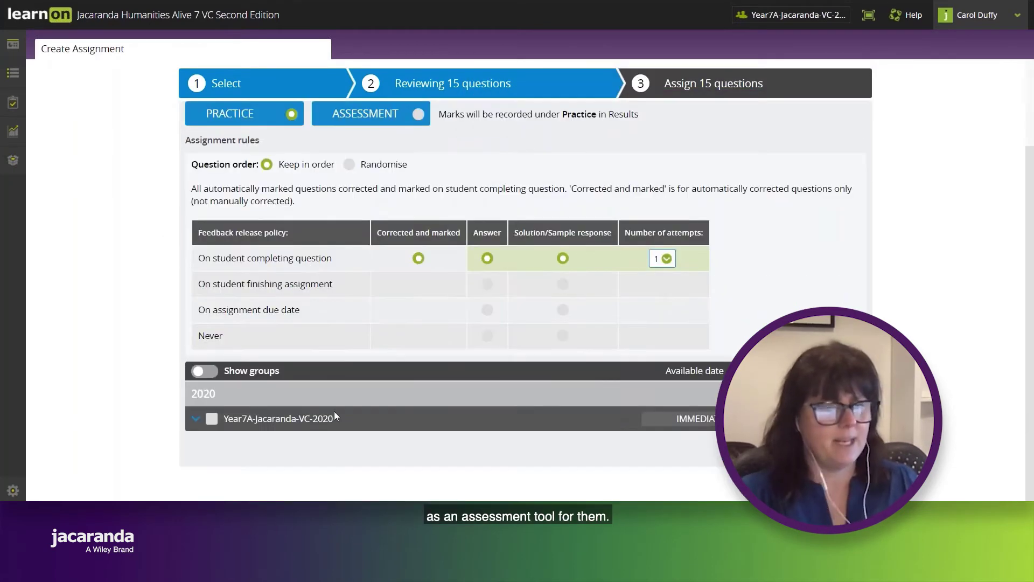
- Show student groups, select class Year7A-Jacaranda-VC-2020, and exclude the Purple group and No group students so only the Blue group is assigned
click(200, 372)
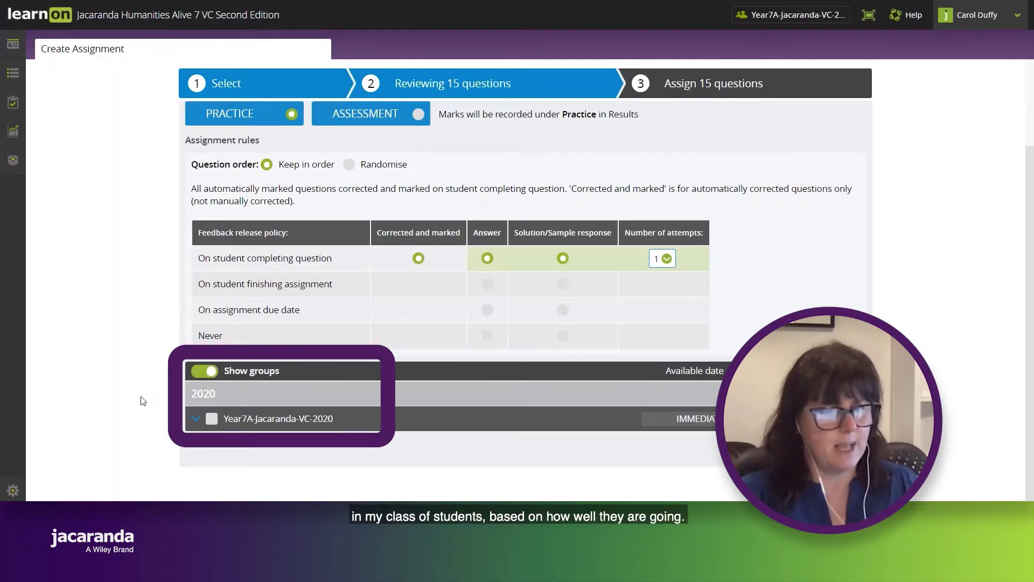
click(275, 418)
scroll(274, 418, down, 3)
scroll(959, 380, down, 2)
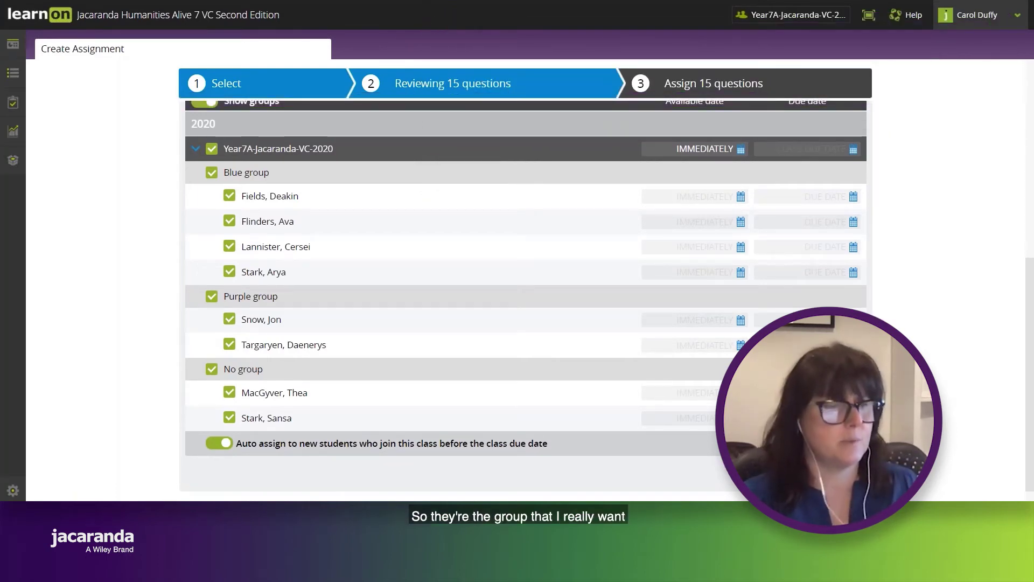
click(211, 298)
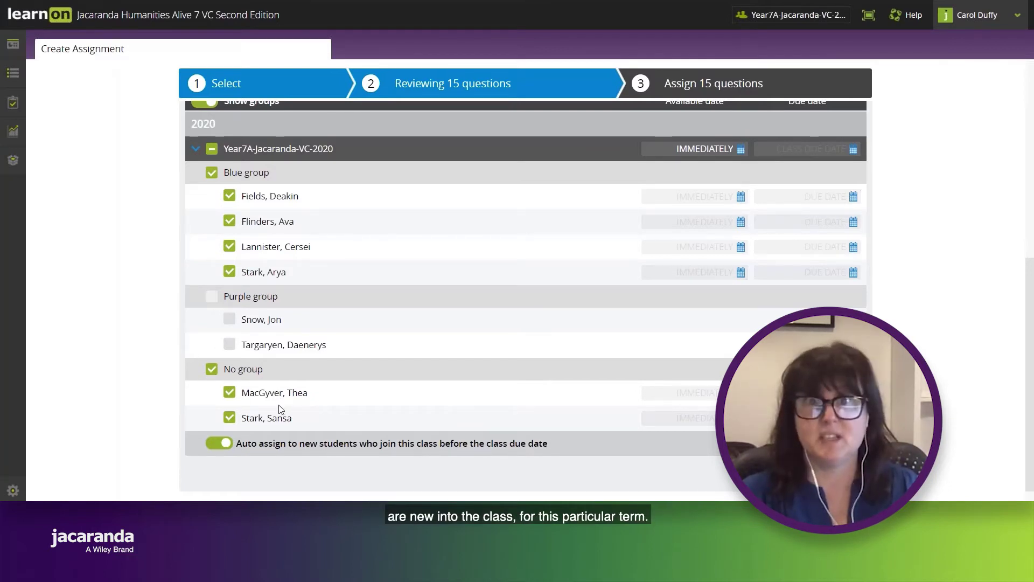
click(211, 369)
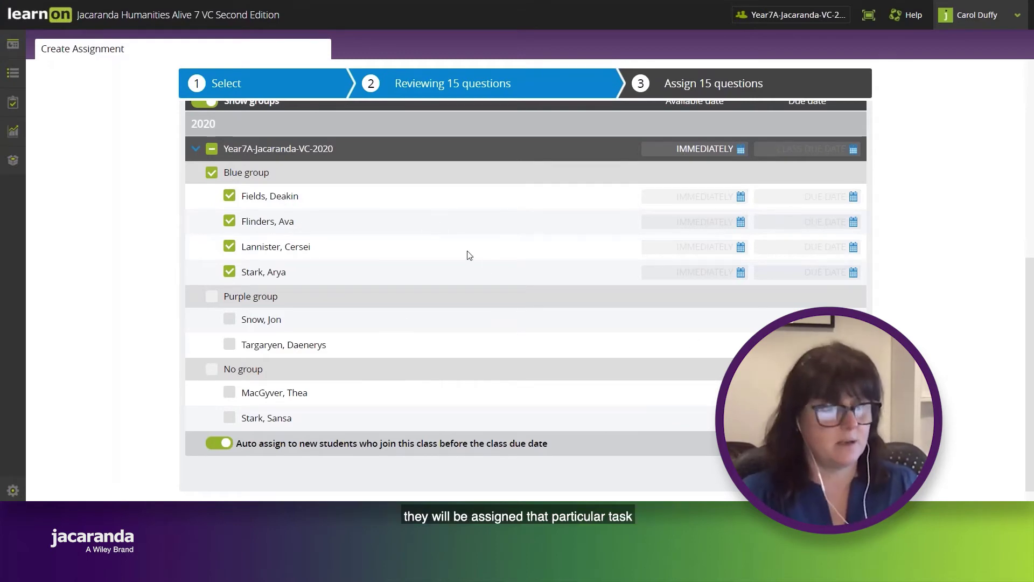
- Check the assignment rules and set the class due date to 30/10/2020 18:00
scroll(469, 256, up, 3)
scroll(483, 262, up, 3)
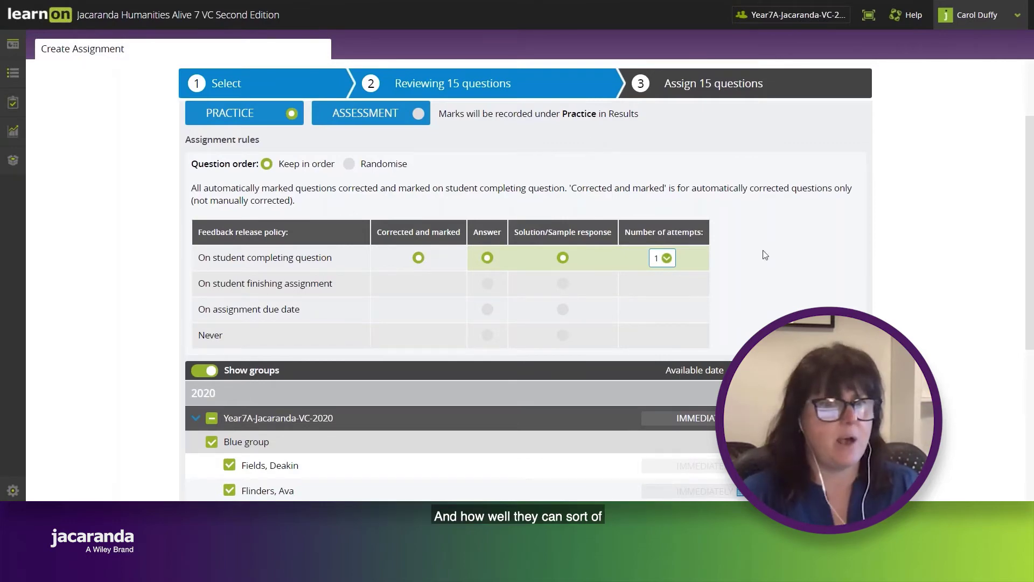
scroll(833, 288, up, 3)
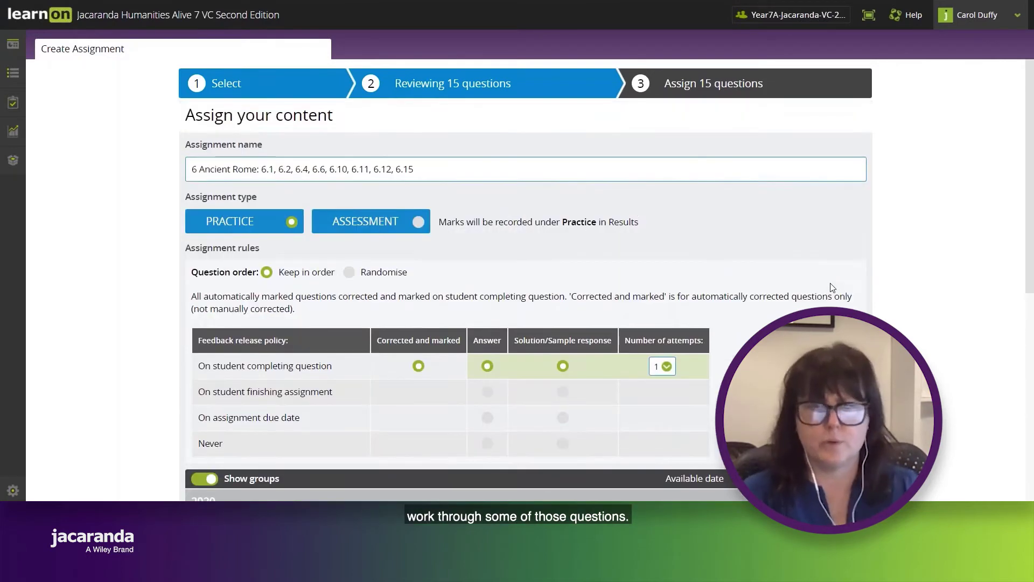
scroll(833, 288, down, 5)
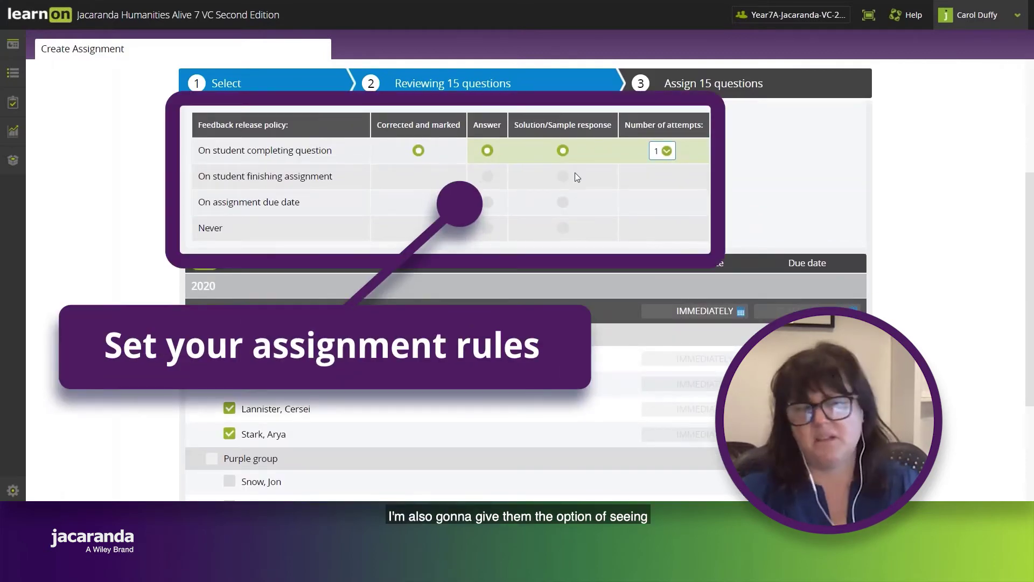
scroll(808, 194, down, 3)
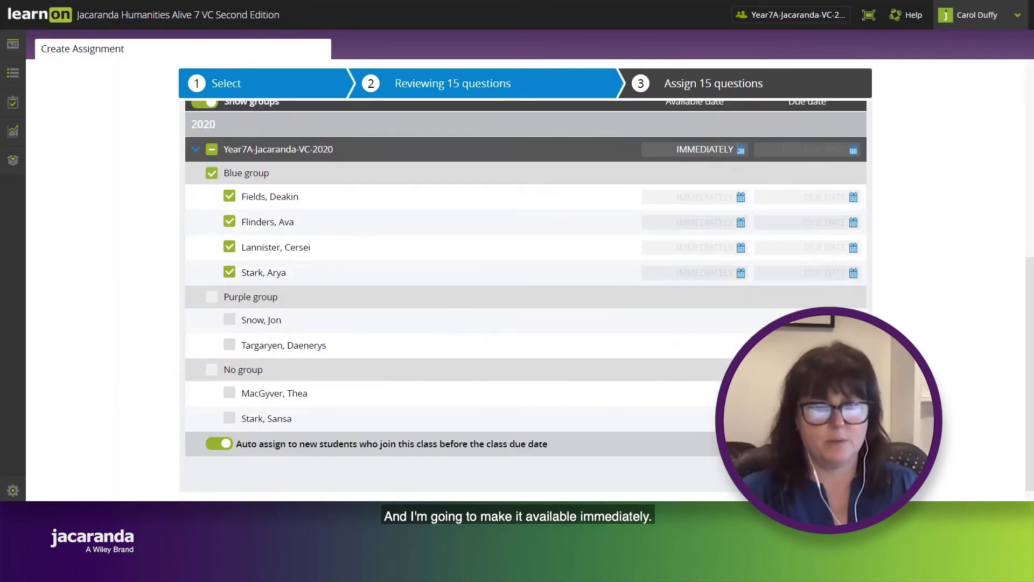
scroll(739, 148, up, 1)
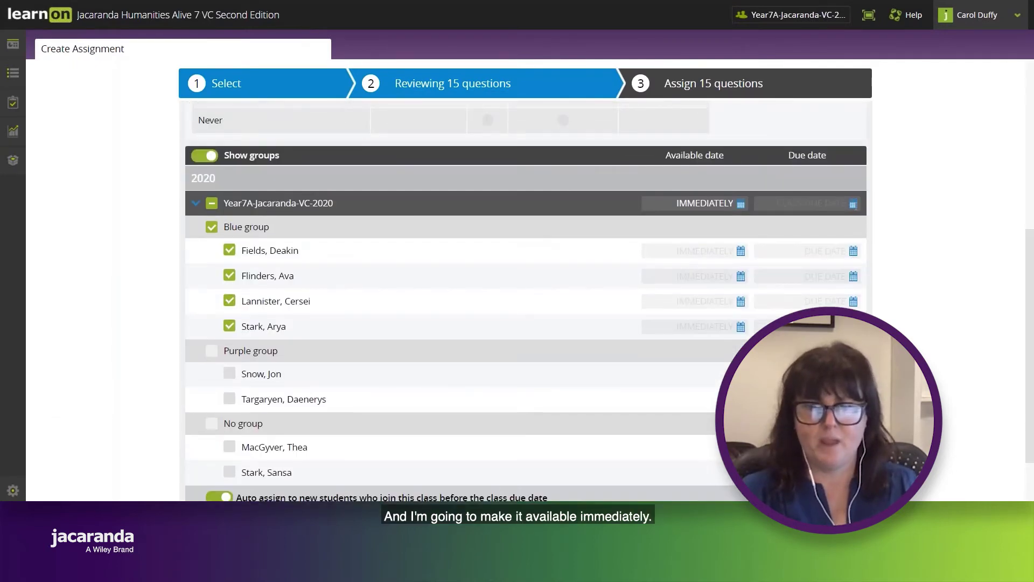
click(854, 204)
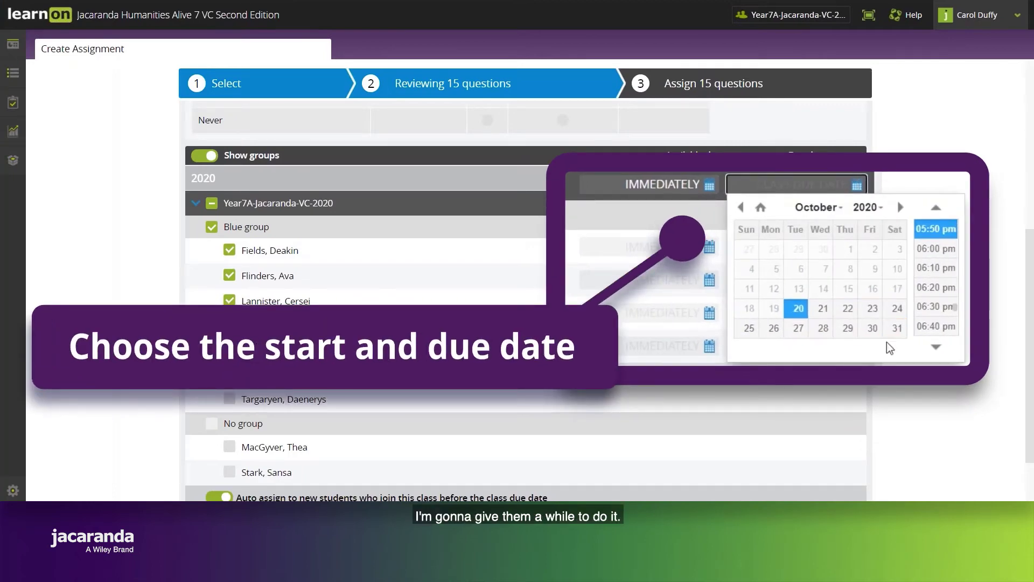
click(871, 330)
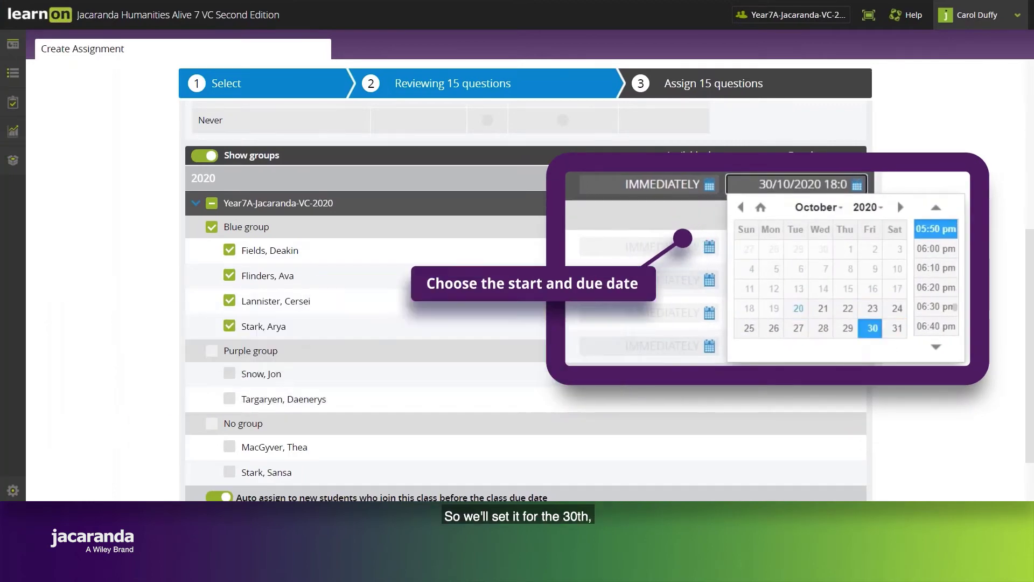
click(918, 258)
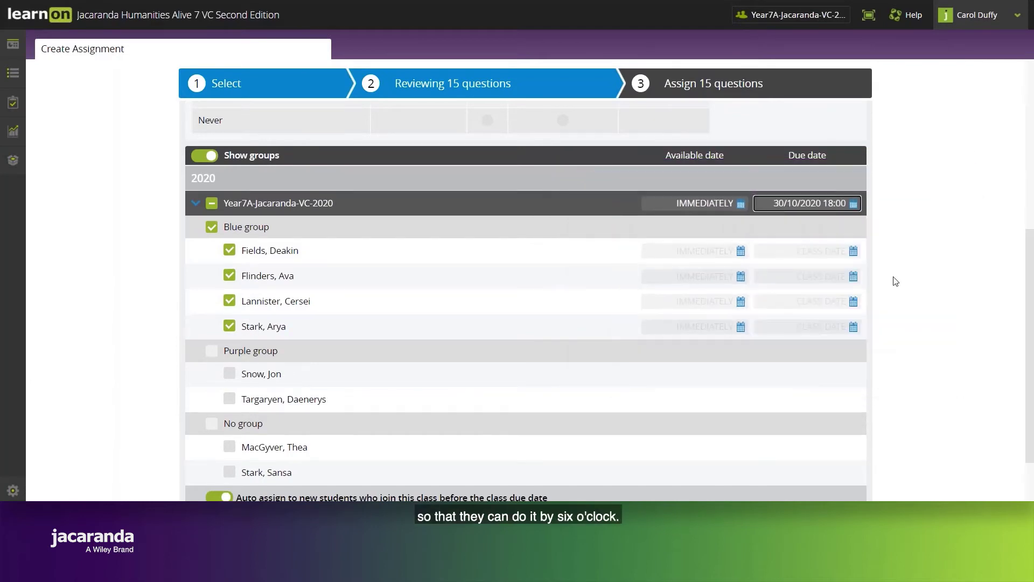
- Assign the 15-question practice assignment to the selected Blue group students
scroll(750, 393, down, 1)
scroll(748, 393, down, 1)
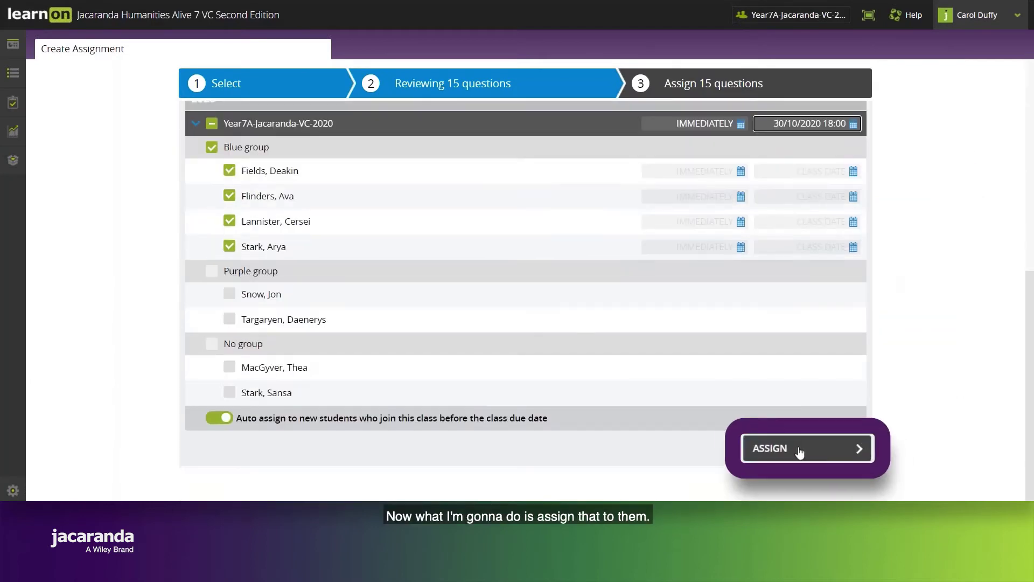
click(795, 456)
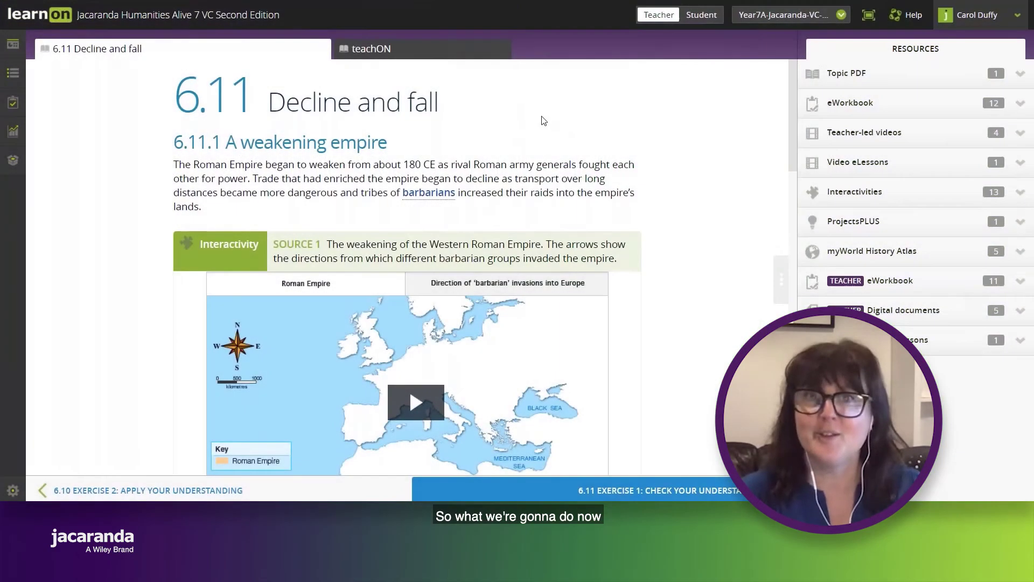
- Open the student Results report for the class
mouse_move(20, 139)
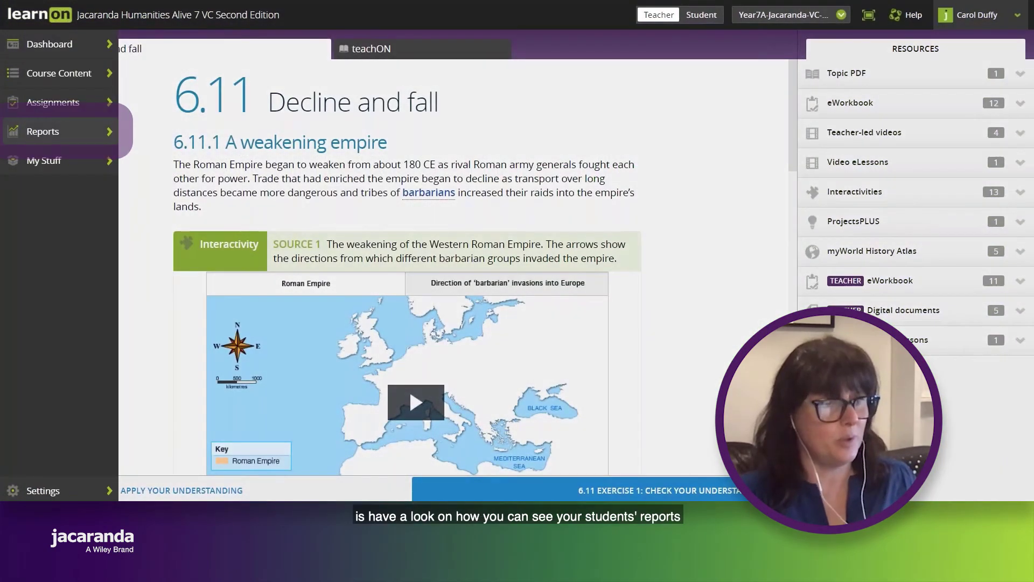
click(47, 135)
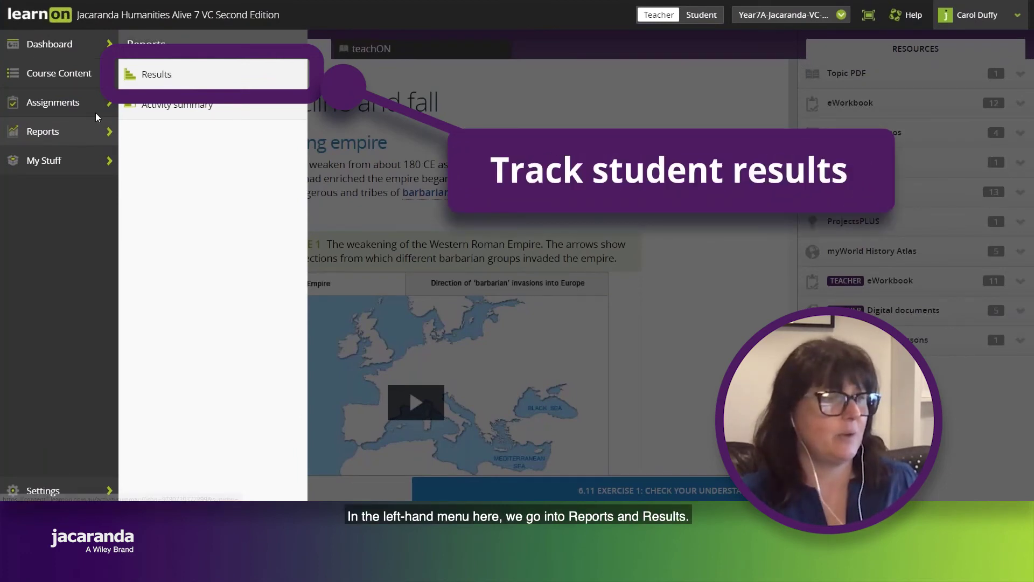
click(166, 75)
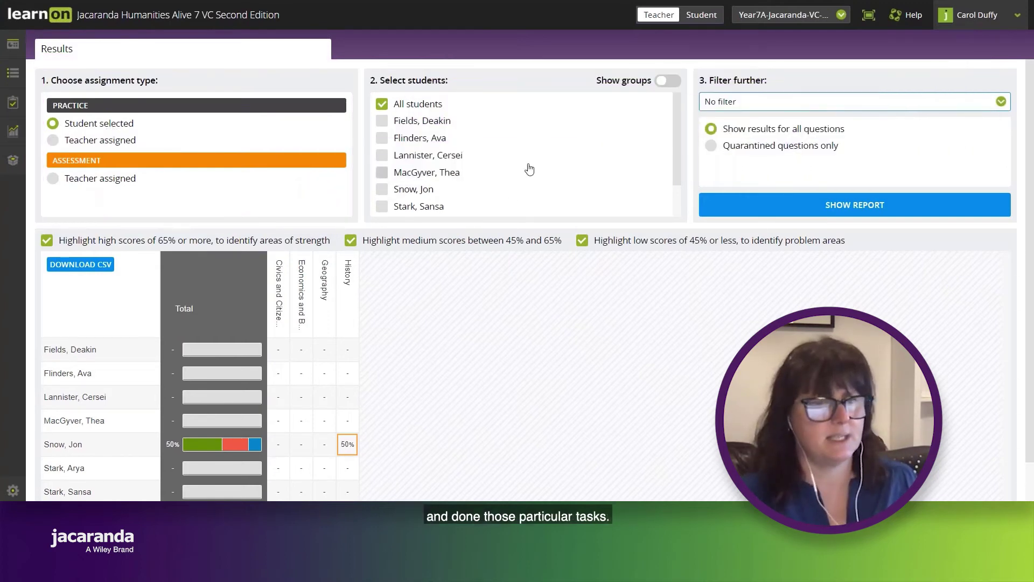
- Show the student-selected practice report filtered by Skill for only the student with a History score, and review the results for each skill
click(382, 189)
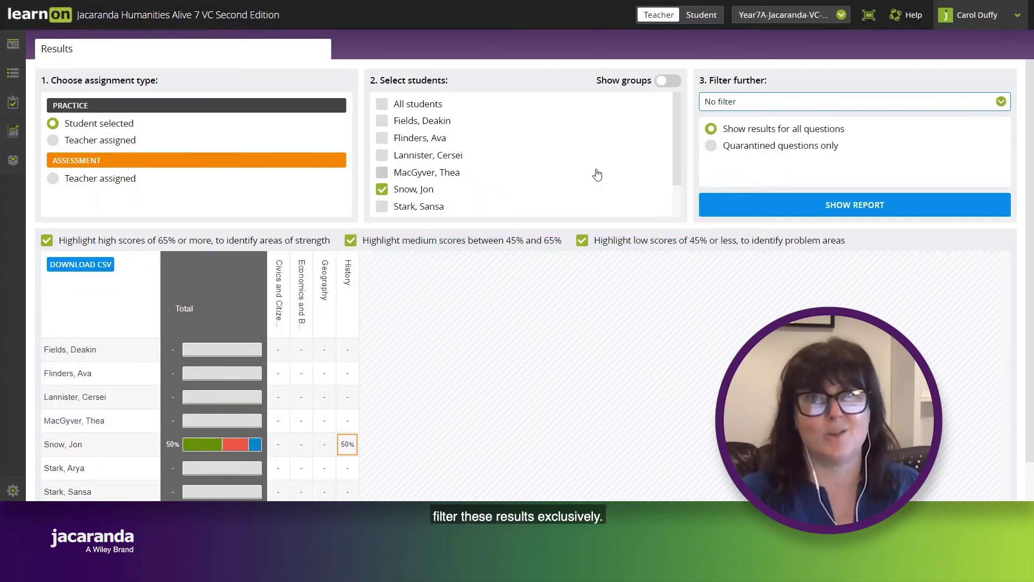
click(824, 104)
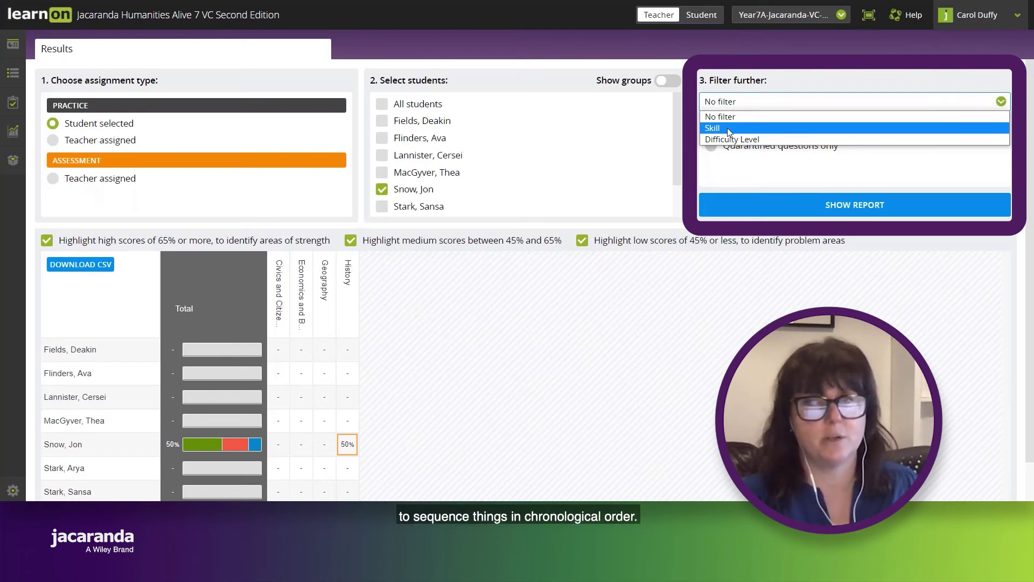
click(728, 128)
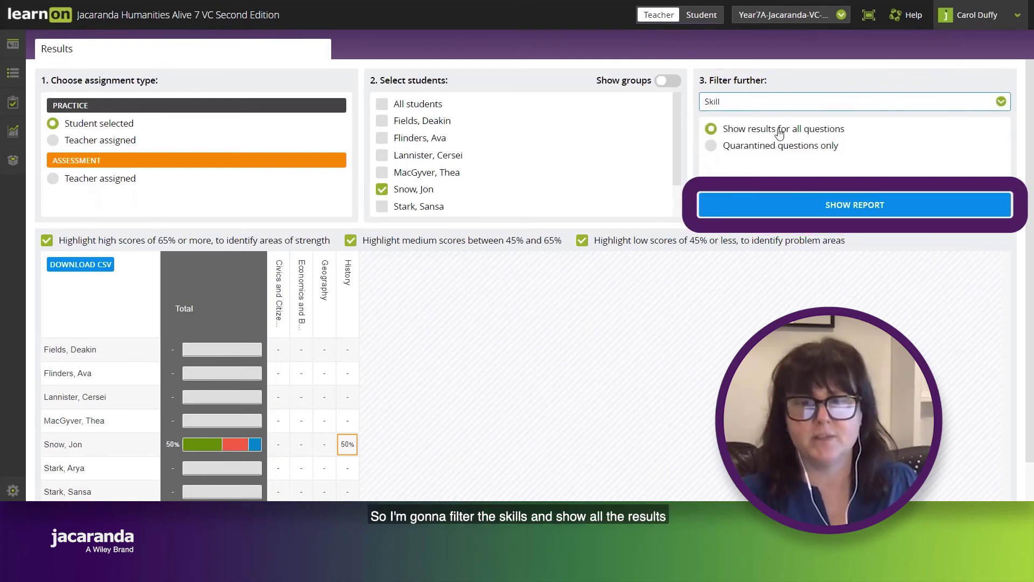
click(858, 207)
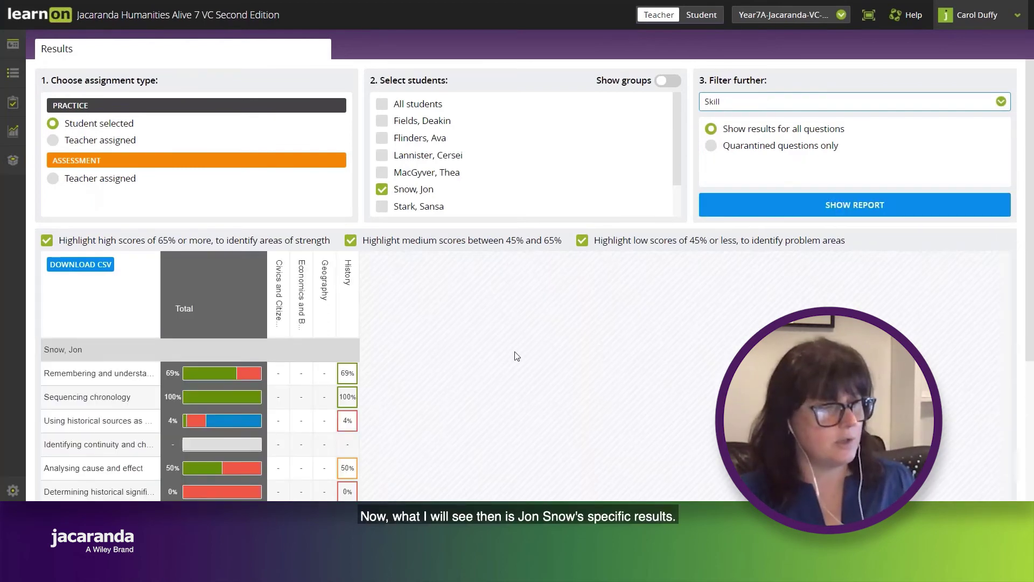
scroll(516, 355, down, 2)
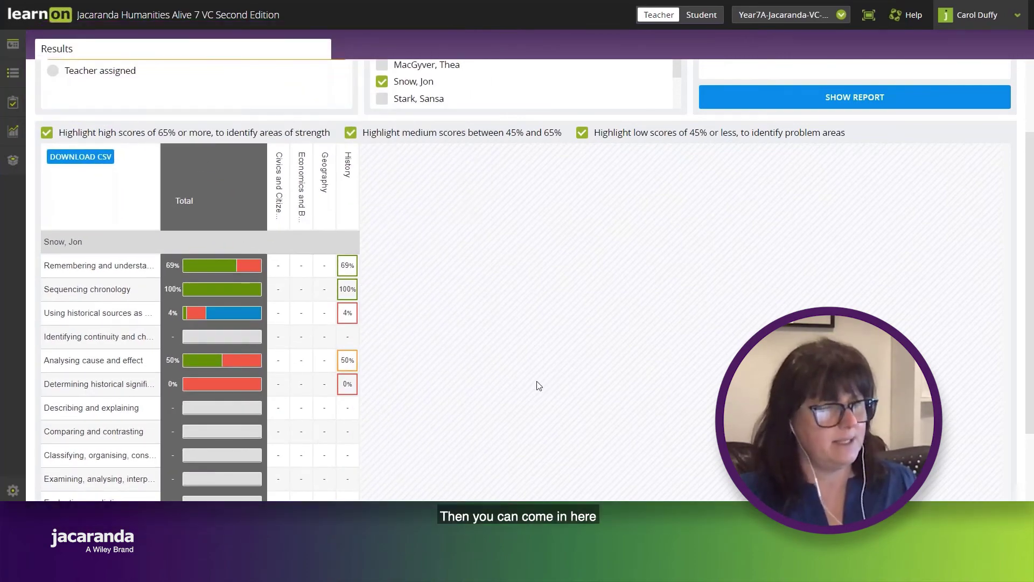
scroll(537, 385, up, 2)
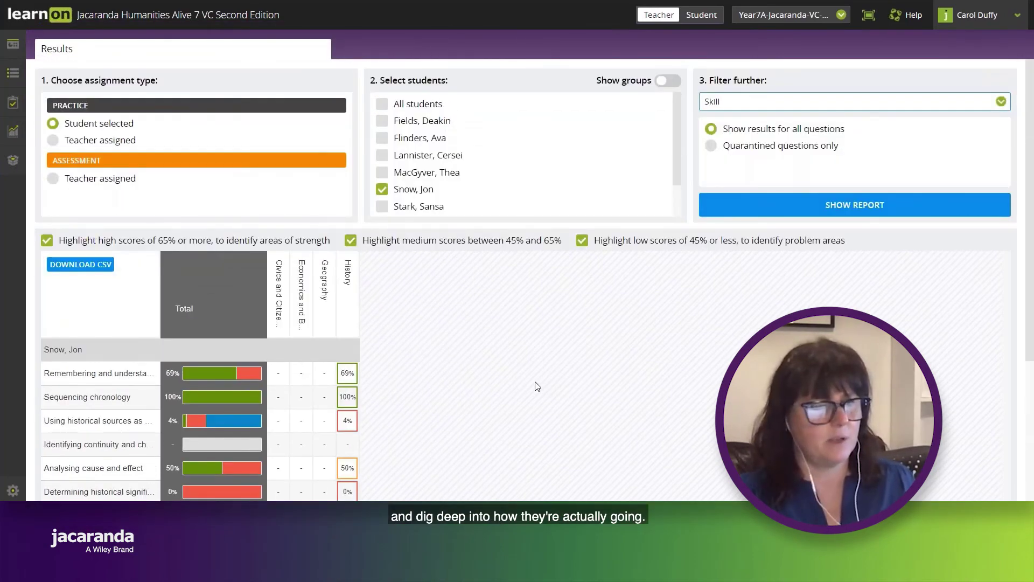
scroll(537, 385, down, 3)
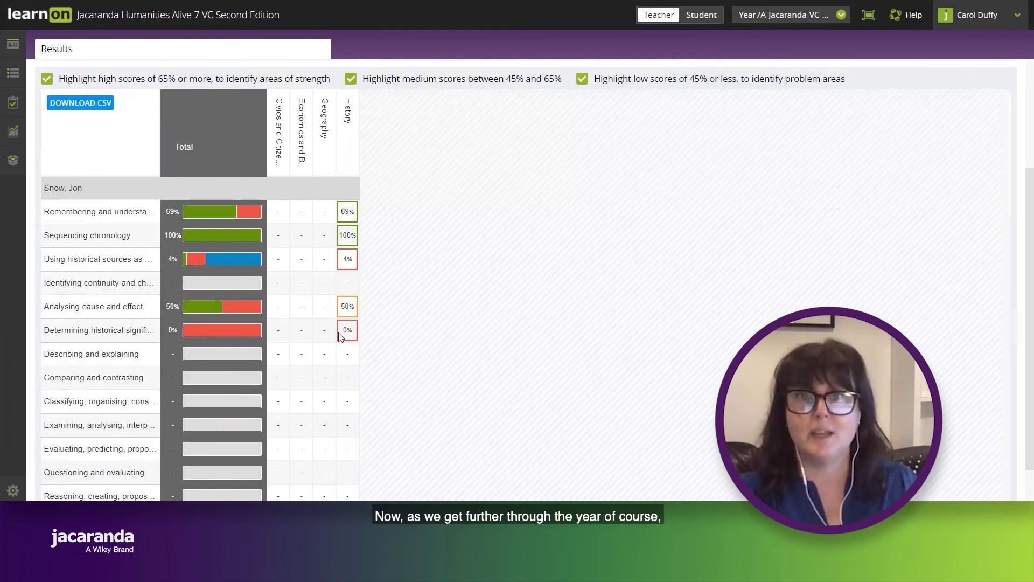